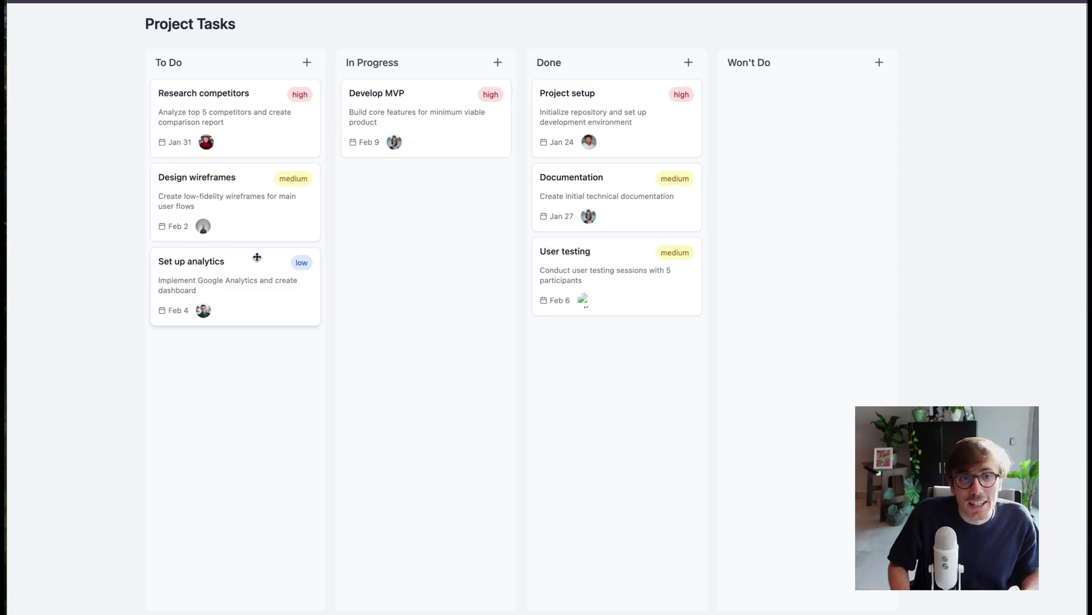
Try the sample designs: drag Set up analytics to In Progress and expand Coffee House details
left_click_drag(257, 257, 466, 110)
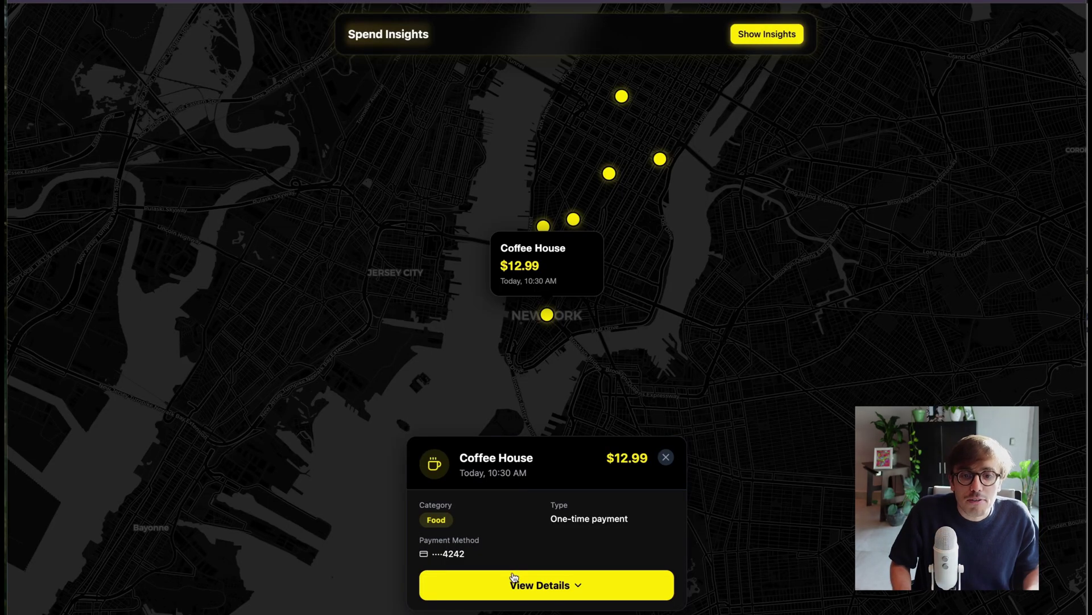
left_click(514, 581)
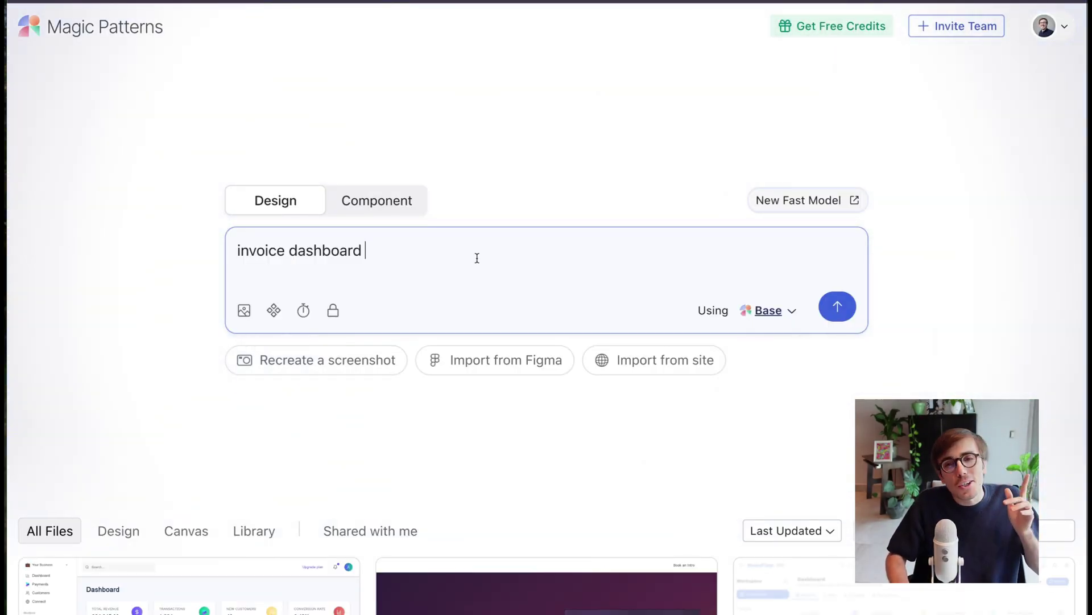
Choose the Stripe style preset and open its settings to review the colour palette
scroll(559, 296, "down", 2)
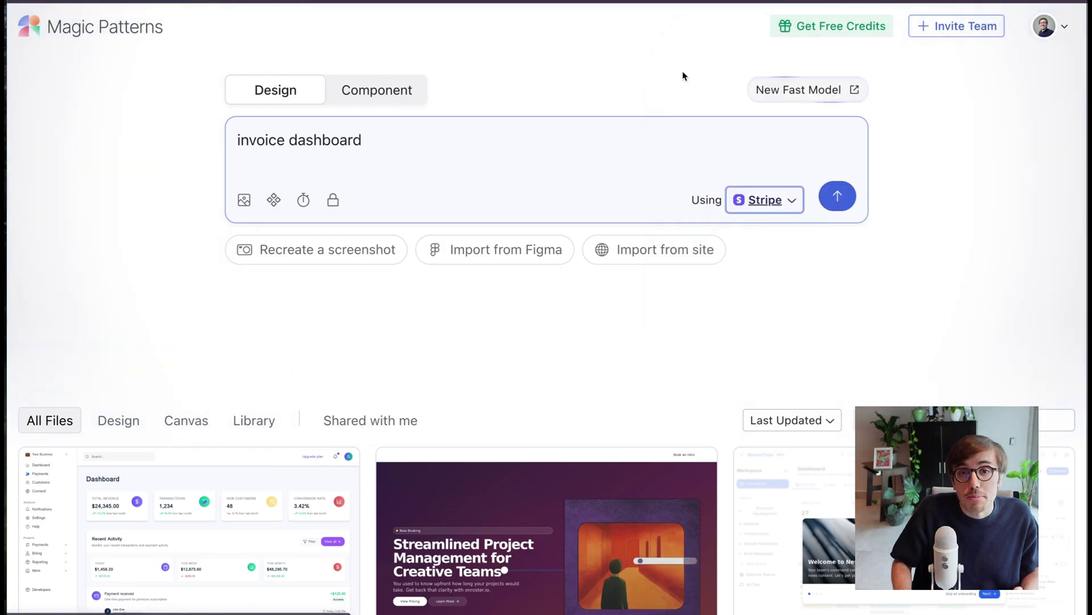
left_click(776, 206)
left_click(855, 202)
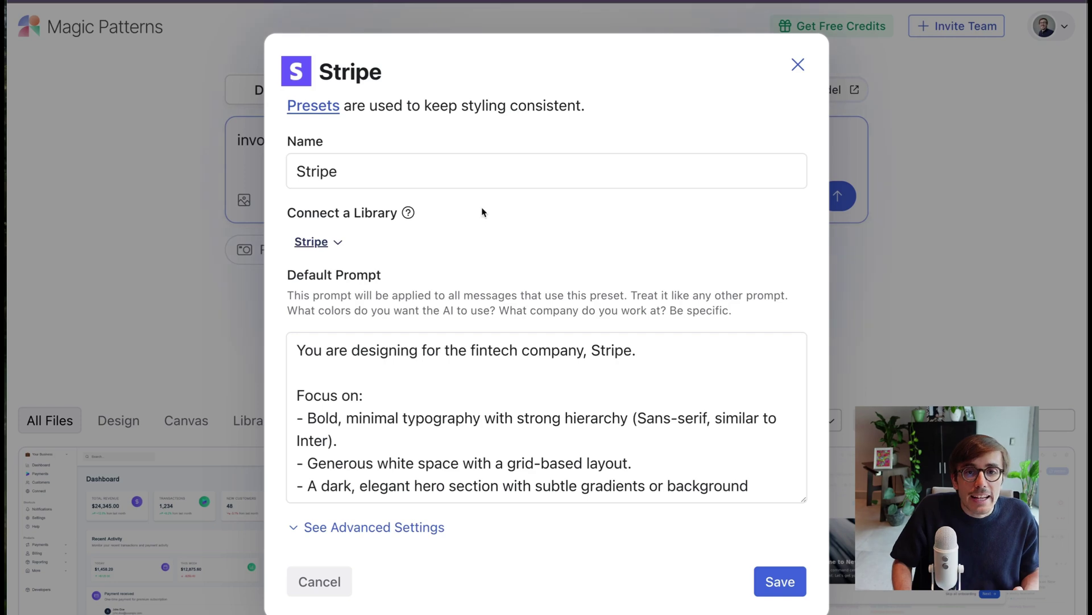
scroll(406, 396, "down", 10)
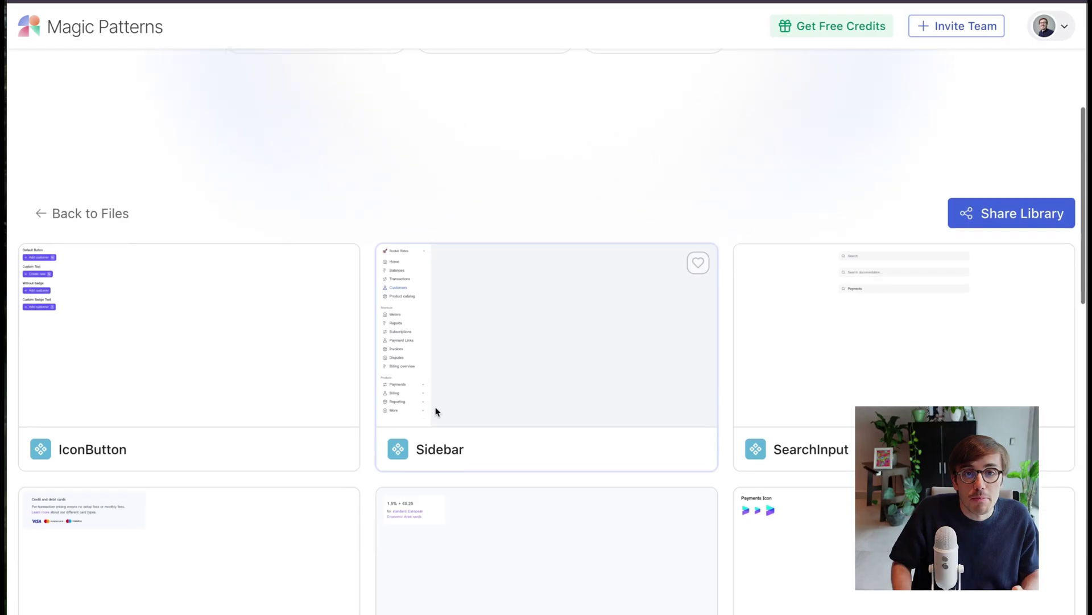
Capture a screenshot of the Figma TextArea component examples
scroll(297, 376, "down", 1)
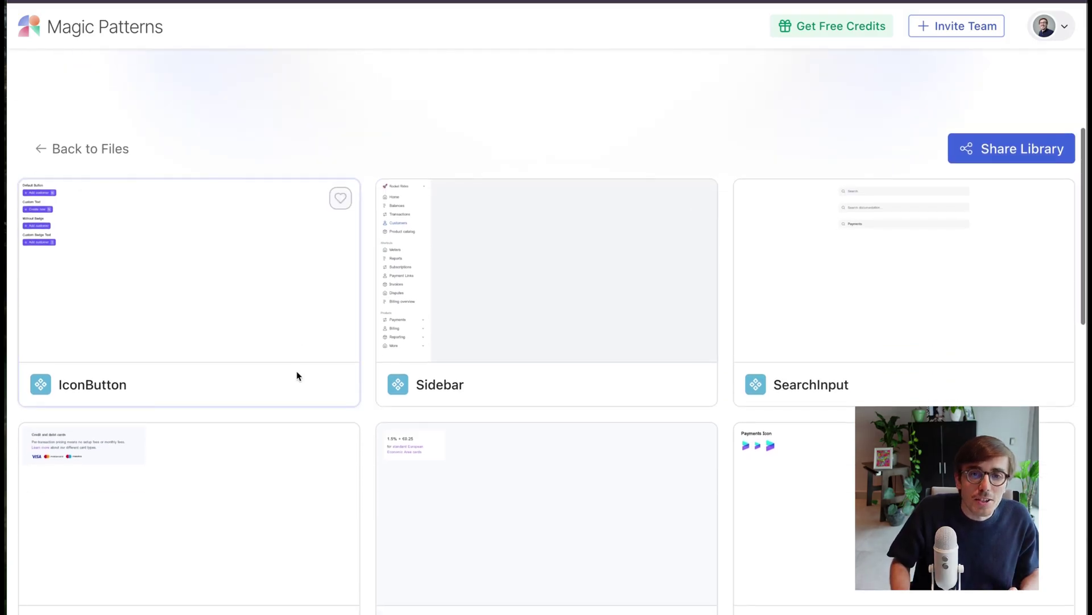
scroll(297, 375, "down", 6)
scroll(245, 97, "up", 6)
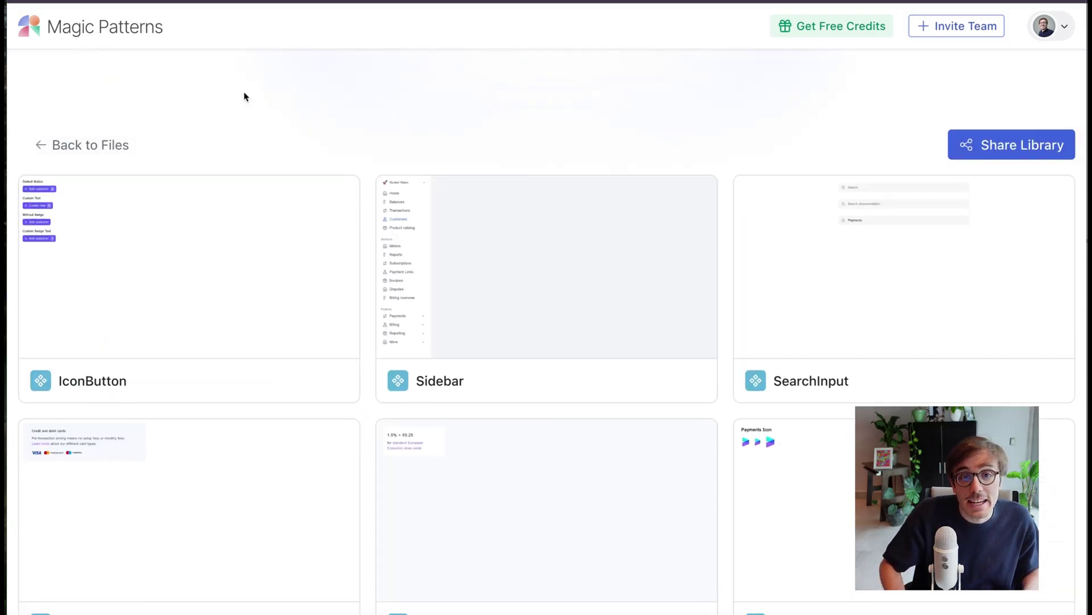
scroll(244, 97, "up", 1)
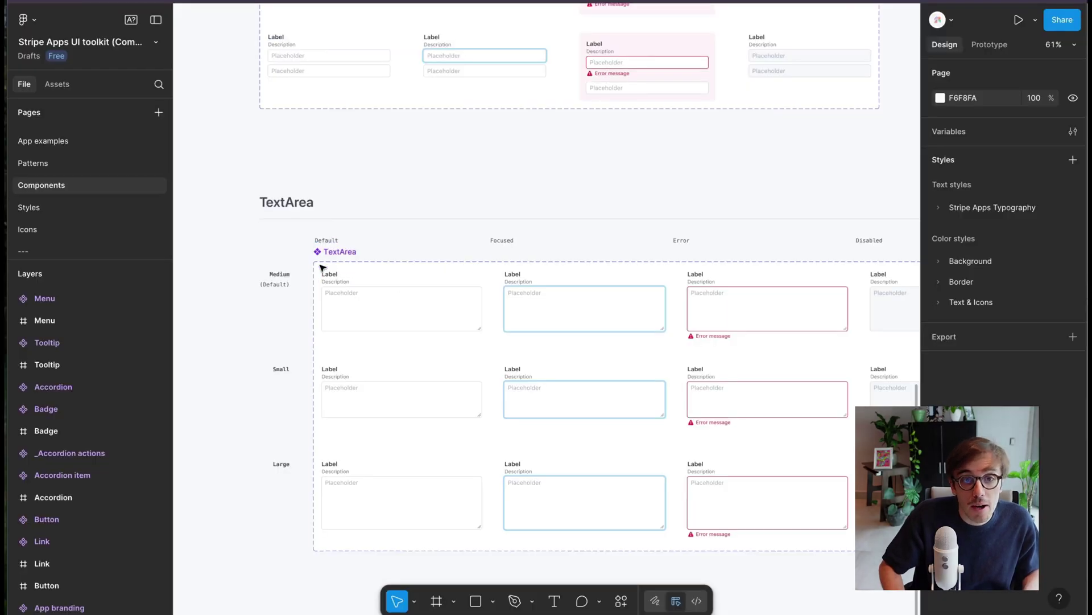
key("r")
left_click_drag(317, 265, 493, 347)
key("ctrl+z")
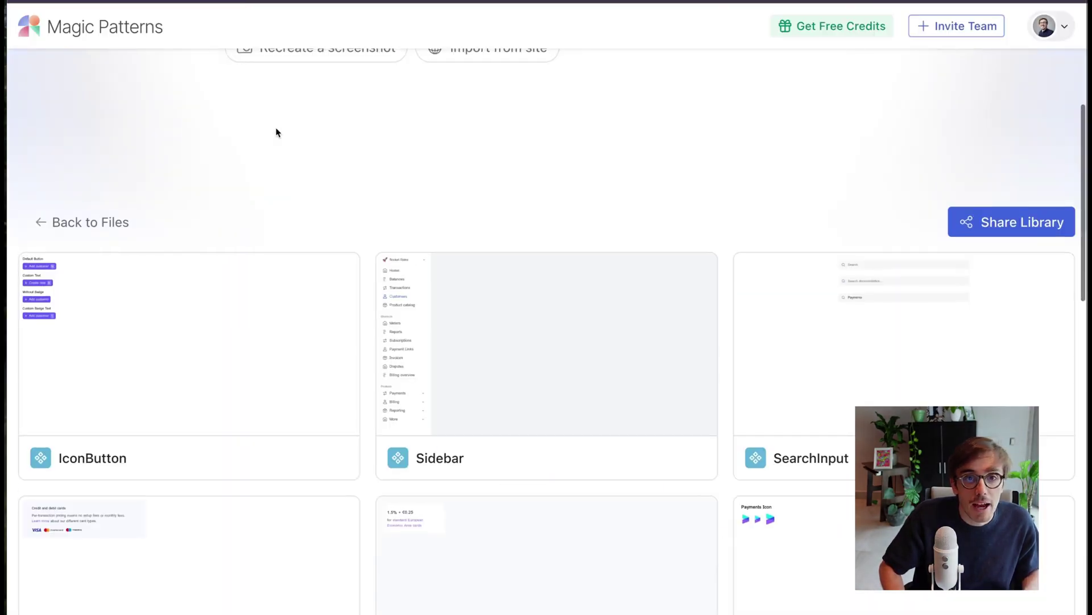
Paste the TextArea screenshot into the Component prompt, then begin Import from site
scroll(275, 132, "up", 5)
left_click(331, 251)
key("ctrl+v")
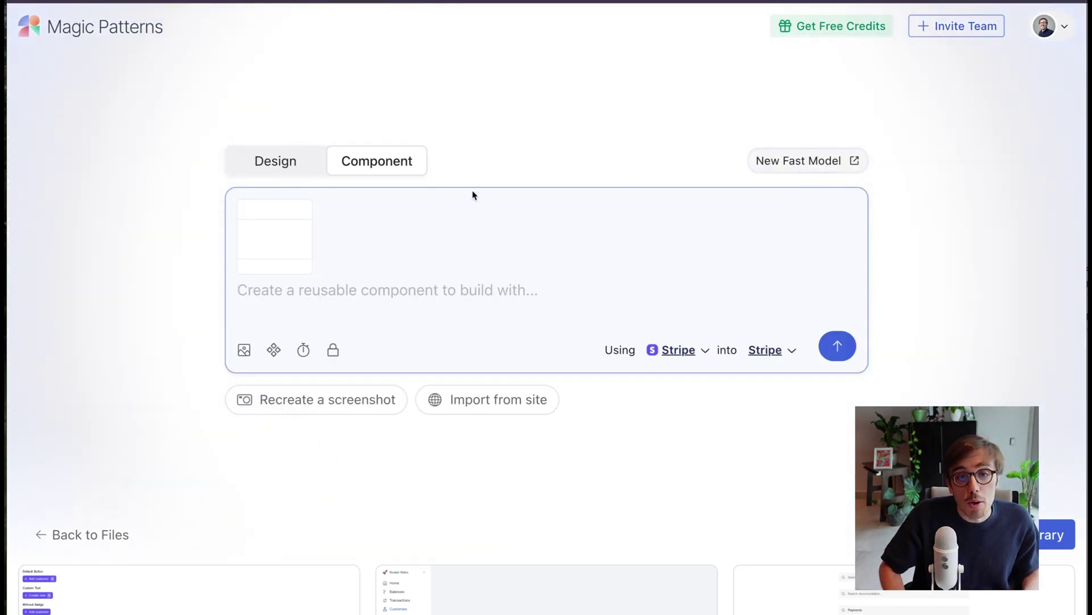
left_click(433, 397)
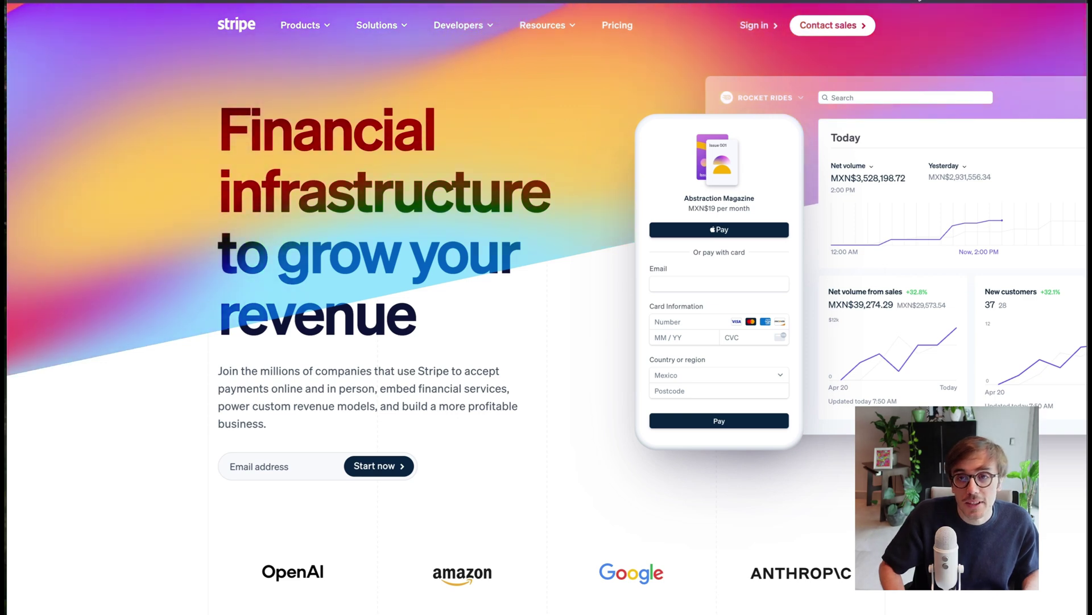
Use the HTML to React extension to import Stripe's hero headline block as a design
left_click(907, 8)
left_click(828, 89)
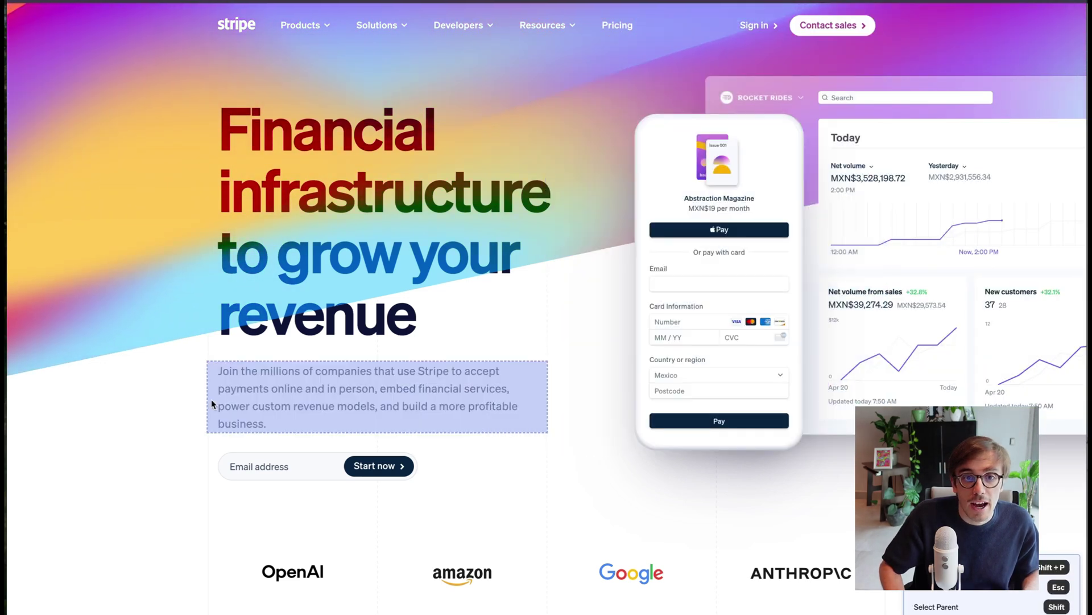
left_click(346, 309)
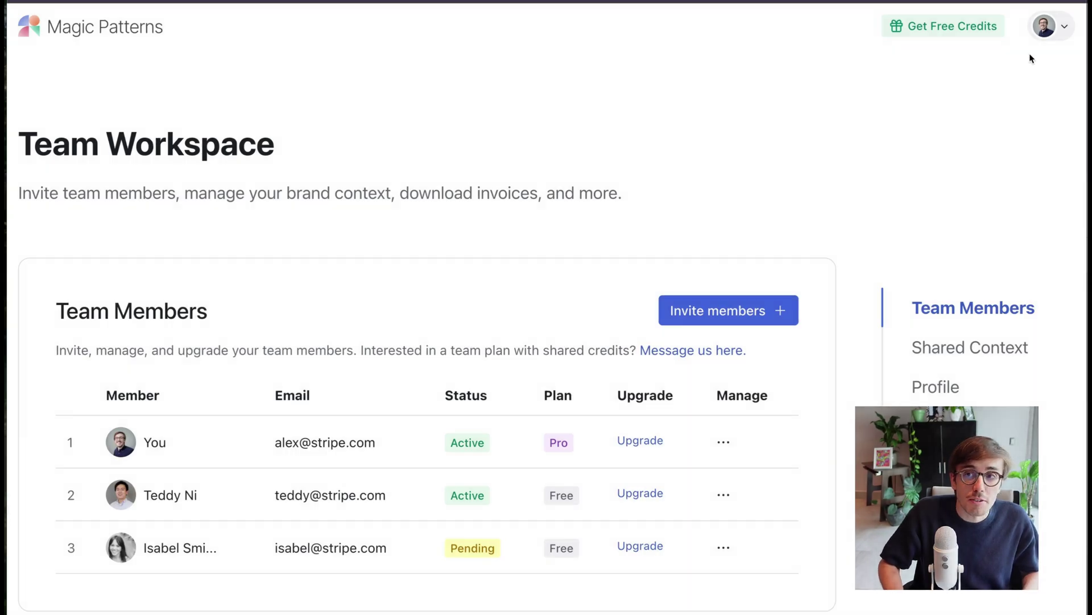
Review the shared Stripe brand context in Workspace Settings, then go back home
left_click(1049, 29)
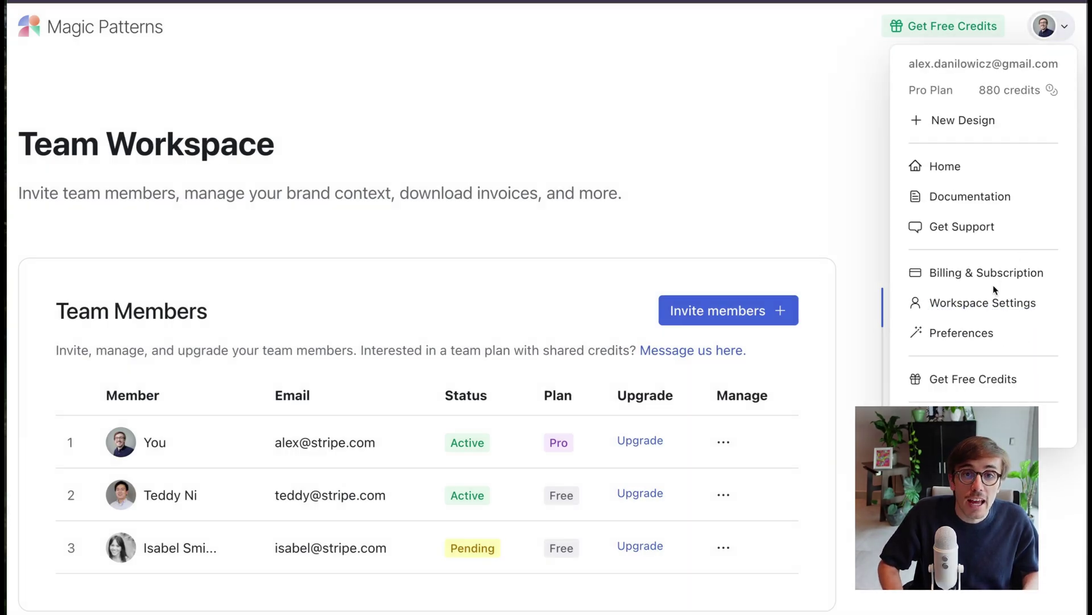
left_click(521, 373)
scroll(520, 377, "down", 10)
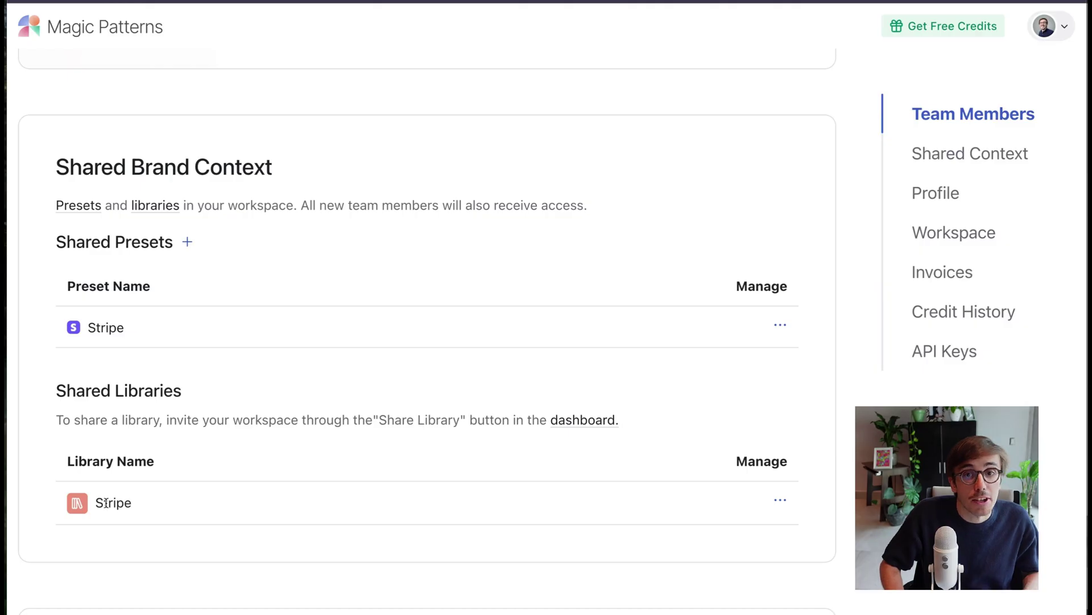
left_click(144, 33)
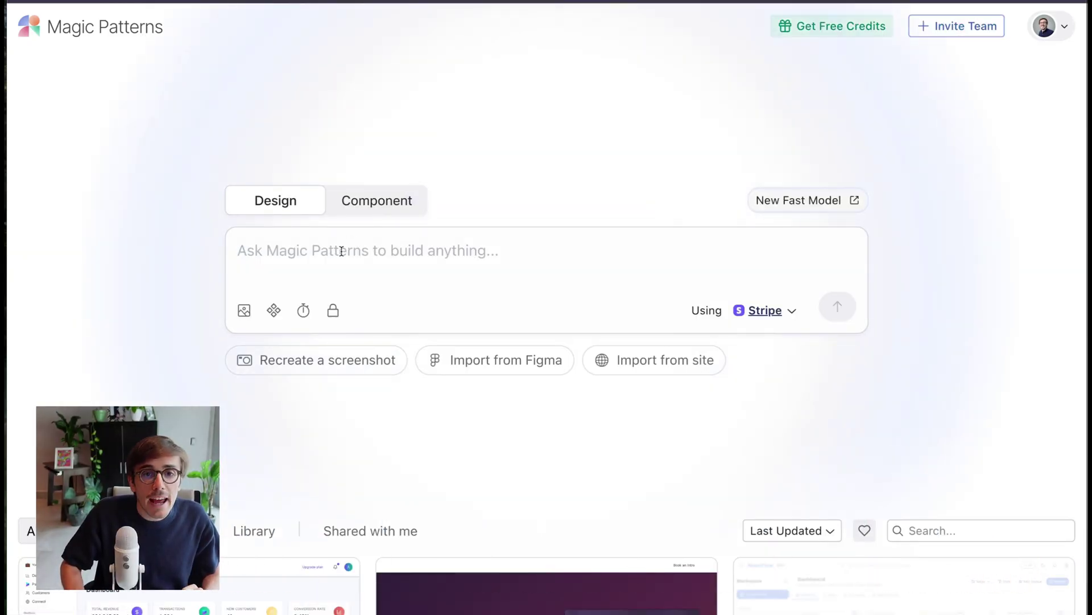
Submit the 'invoice dashboard' prompt with the Stripe preset and scroll through the response
left_click(341, 252)
type("invoicde as")
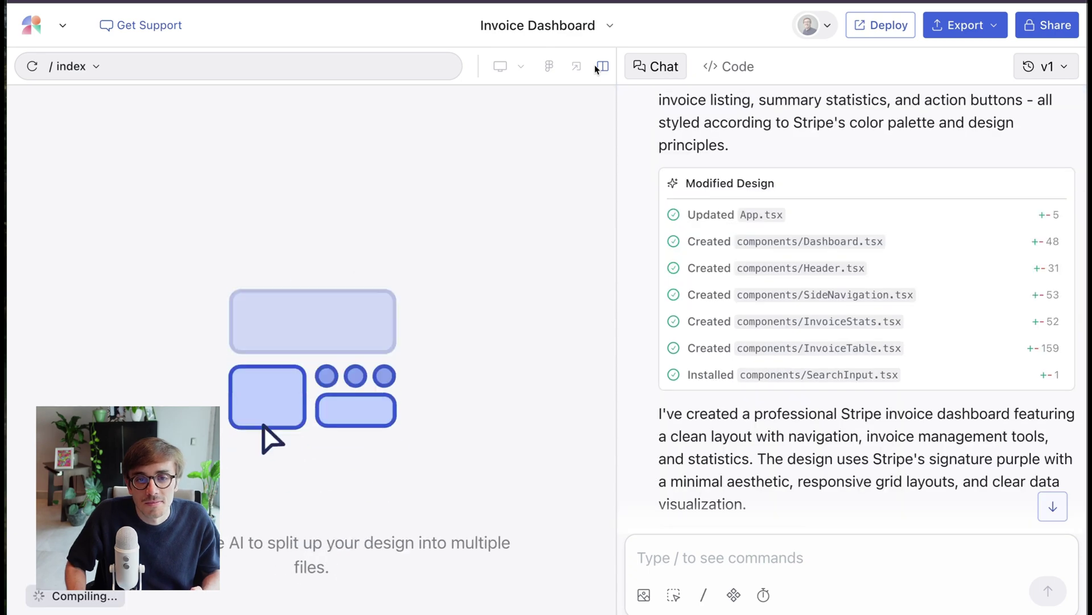
scroll(827, 218, "up", 3)
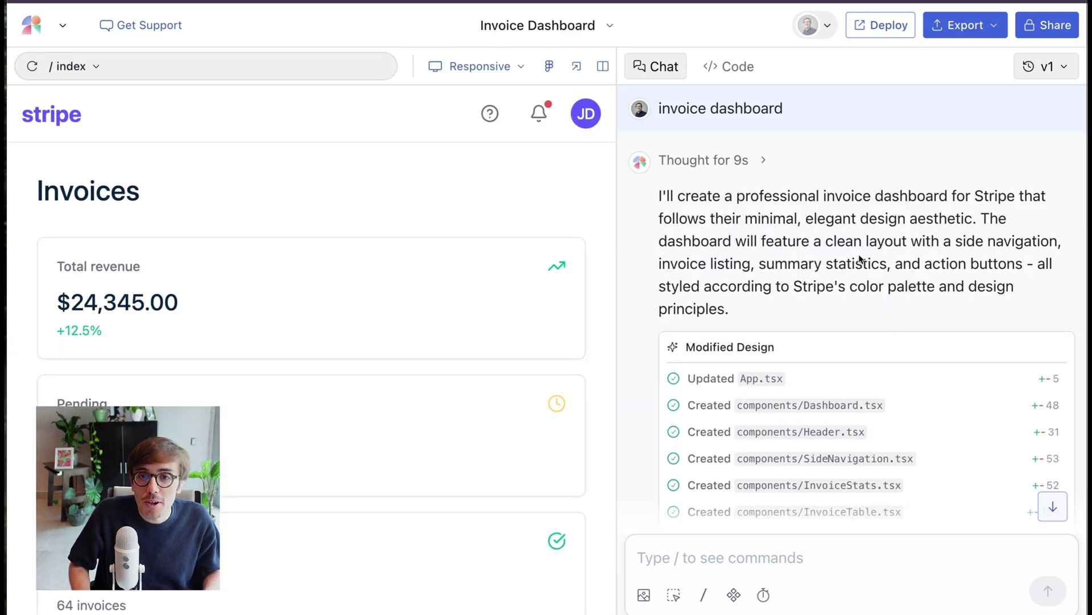
scroll(861, 259, "down", 3)
scroll(747, 373, "down", 1)
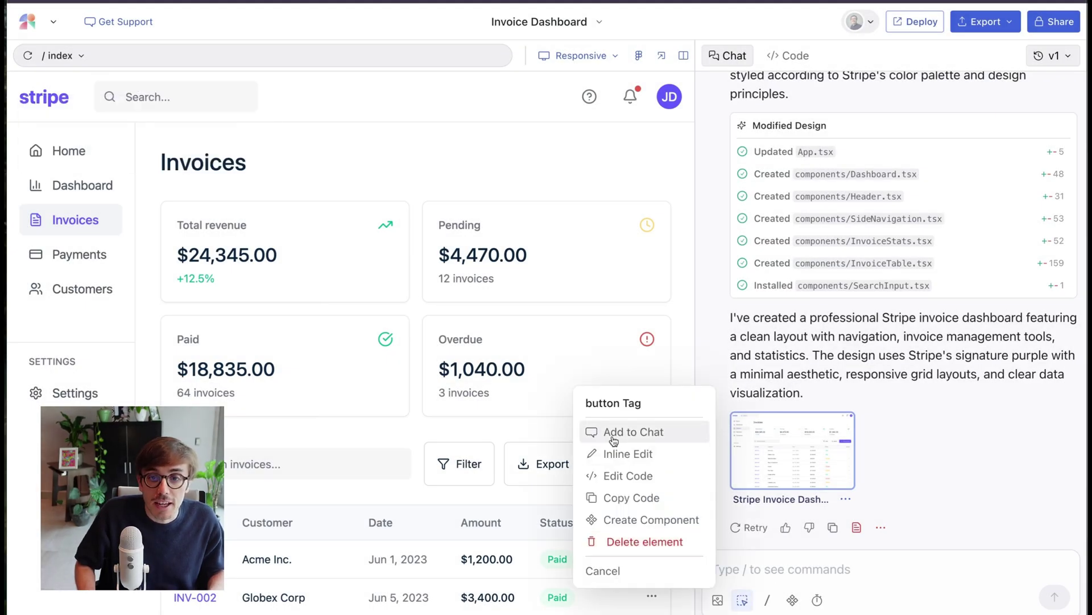
left_click(613, 438)
type("use my ")
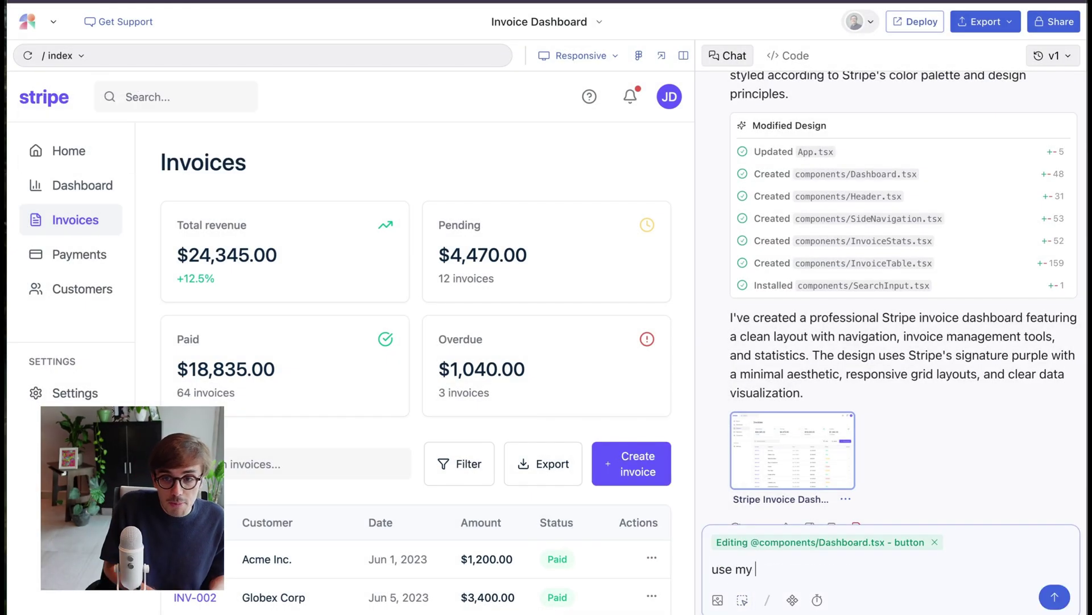
type("@stripe")
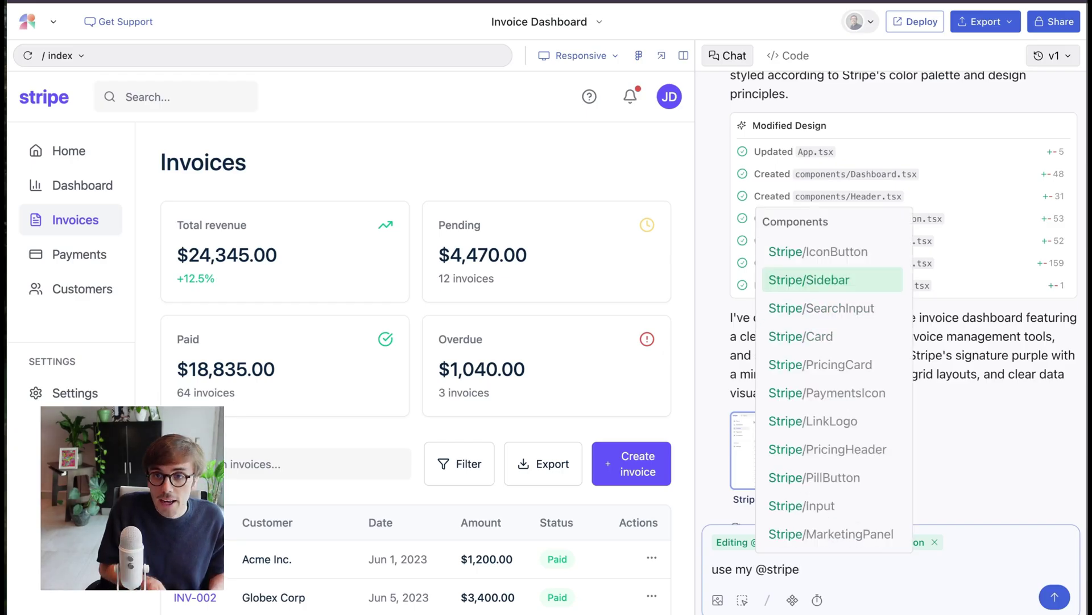
key("Return")
type("and add interactivity to open the modal")
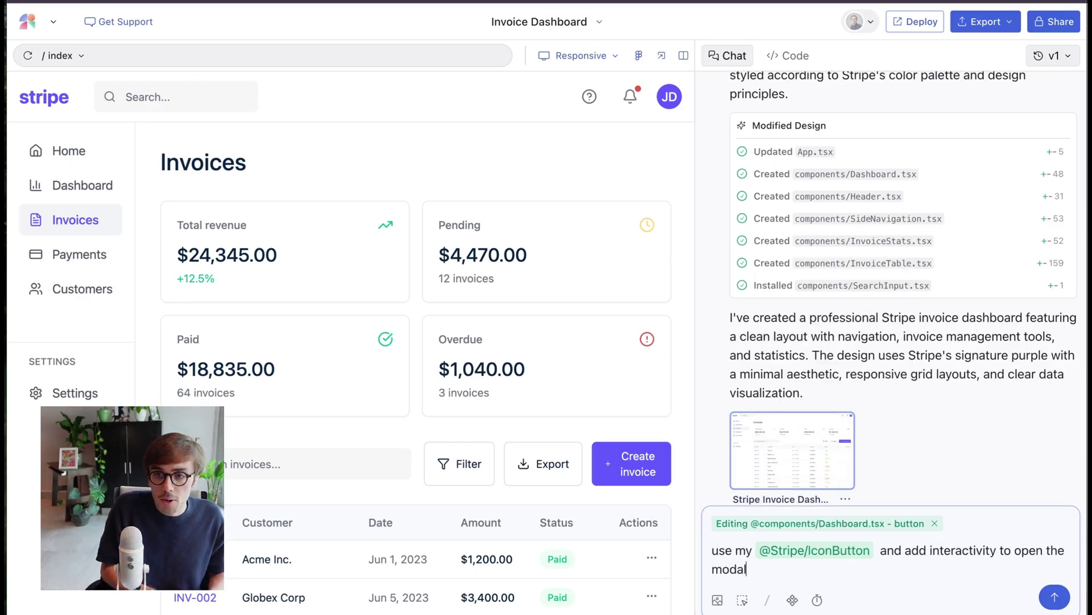
key("Return")
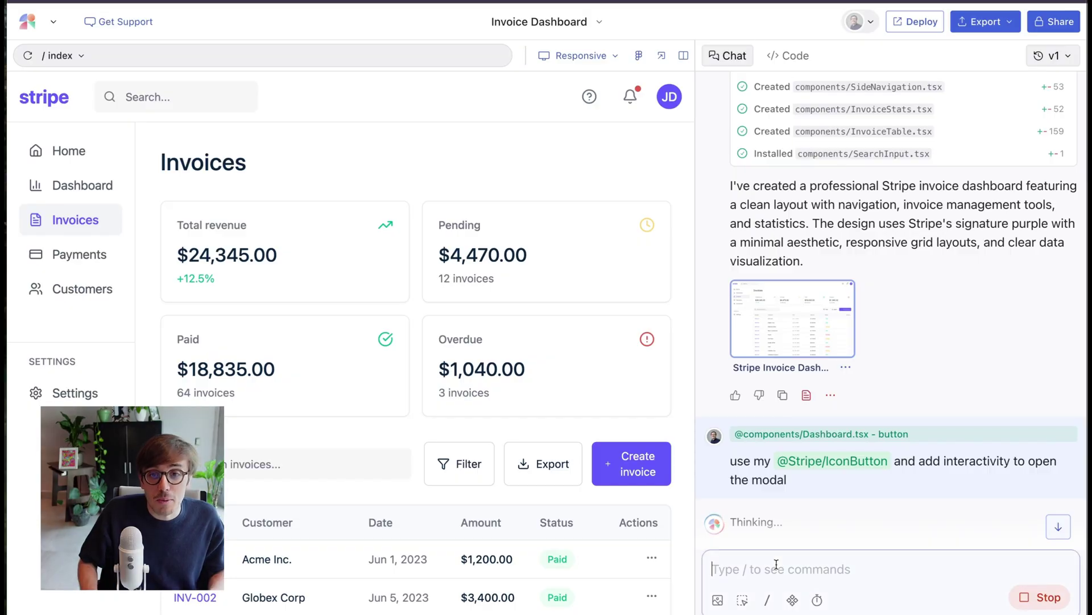
Review the generated code files, then select all text of the Dashboard Improvements PRD
type("/")
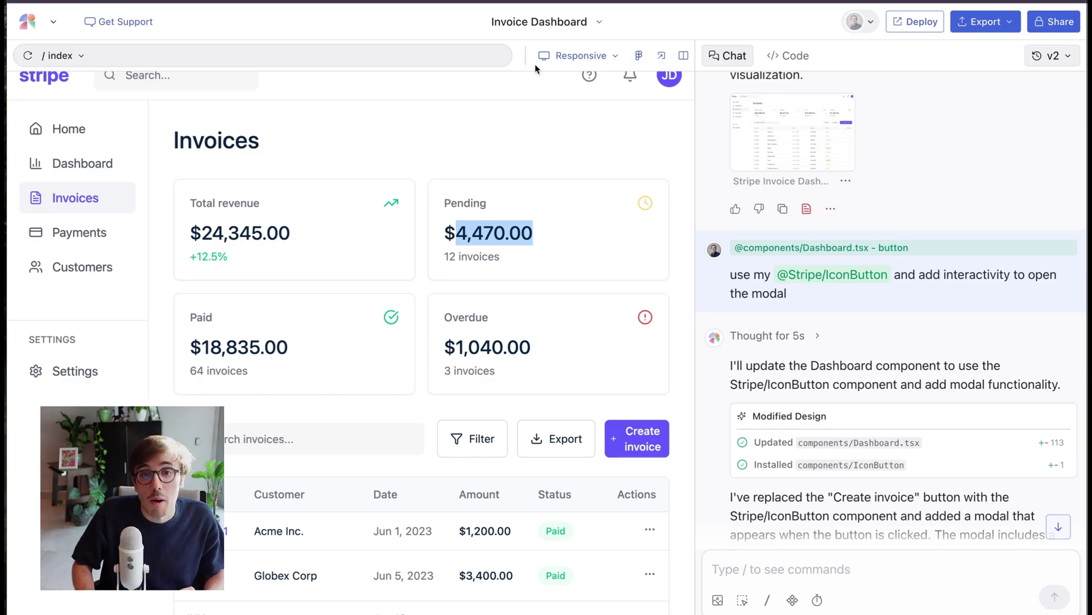
left_click(791, 55)
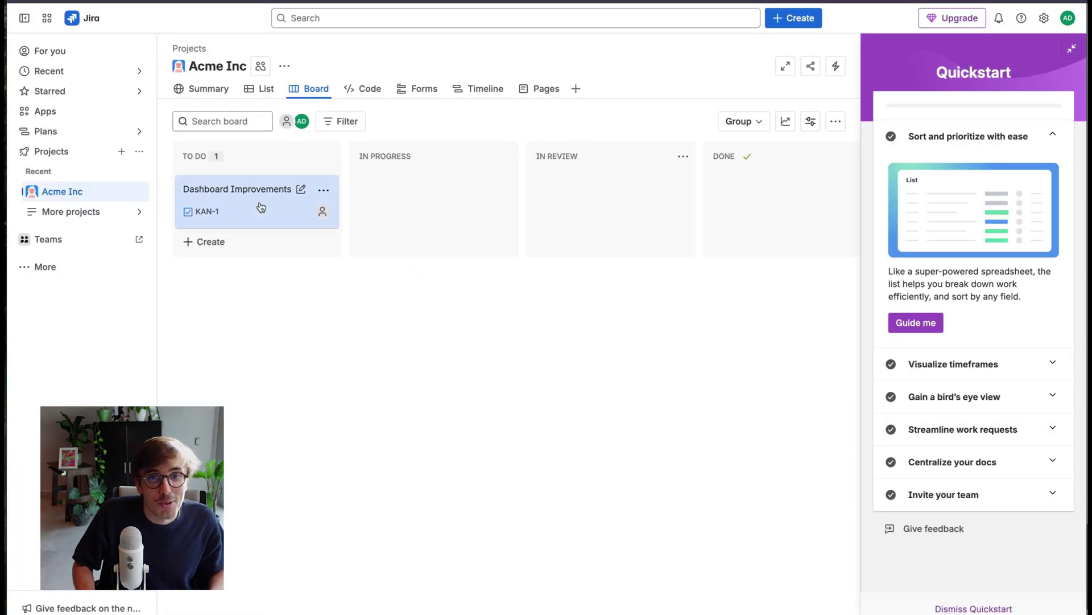
left_click(260, 206)
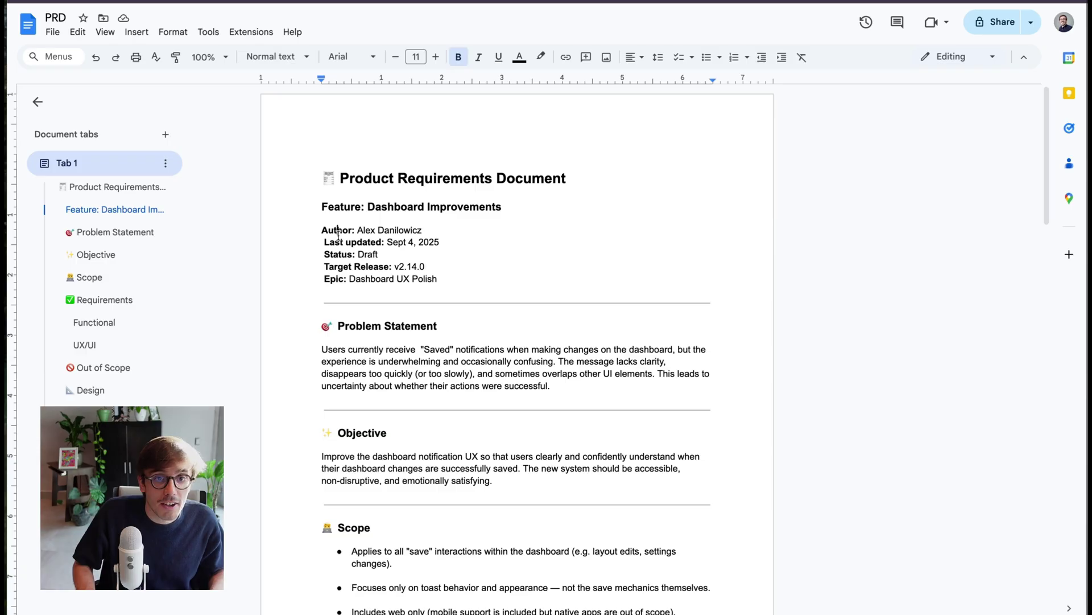
key("ctrl+a")
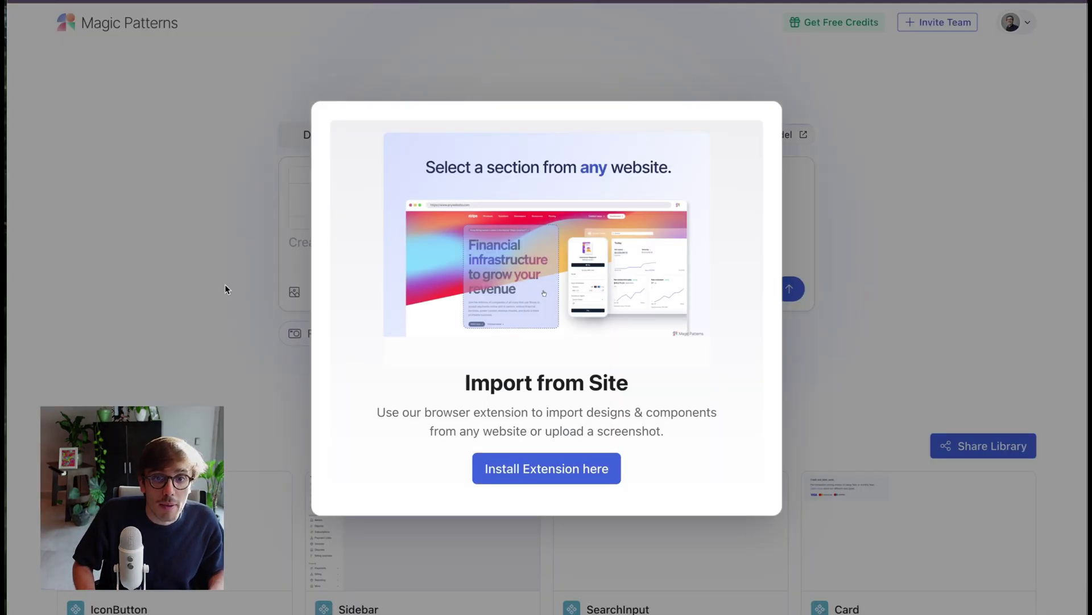
Dismiss Import from Site and paste the Dashboard Improvements PRD into the Component prompt
left_click(224, 290)
left_click(357, 239)
key("ctrl+v")
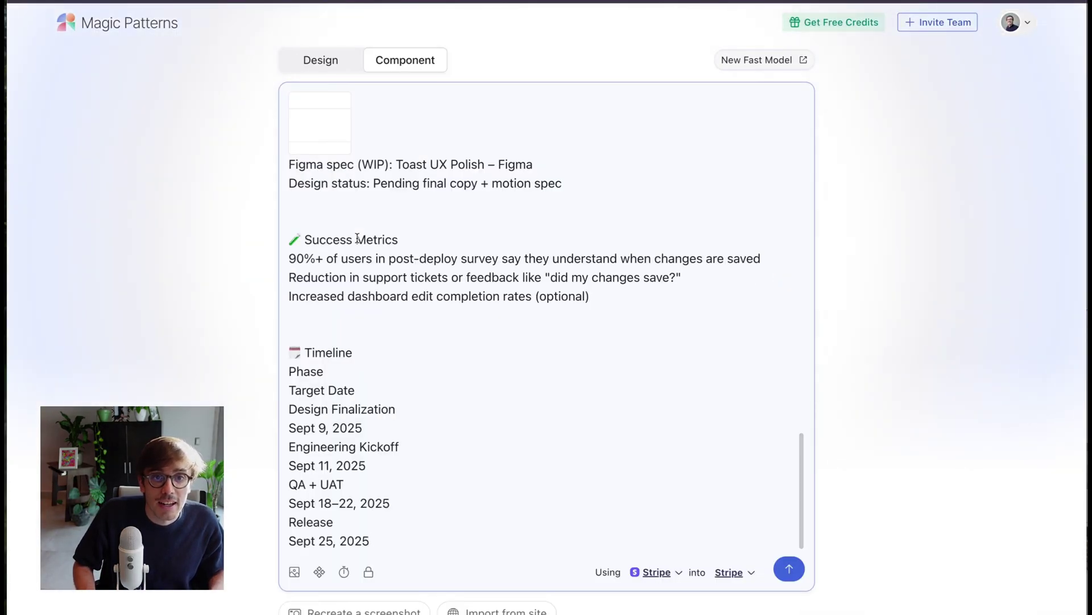
scroll(447, 93, "up", 15)
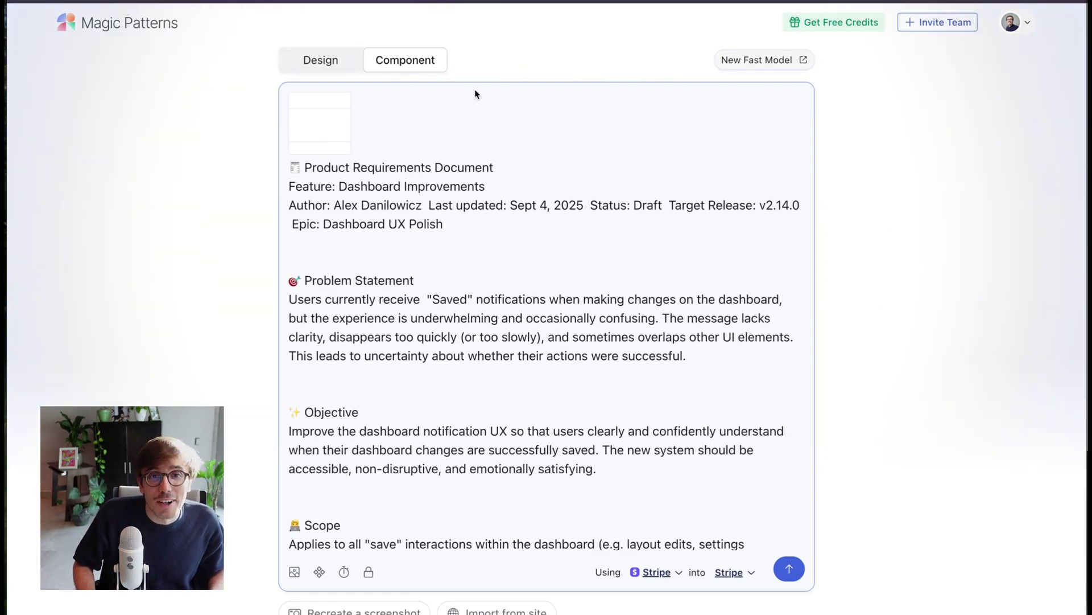
left_click(304, 595)
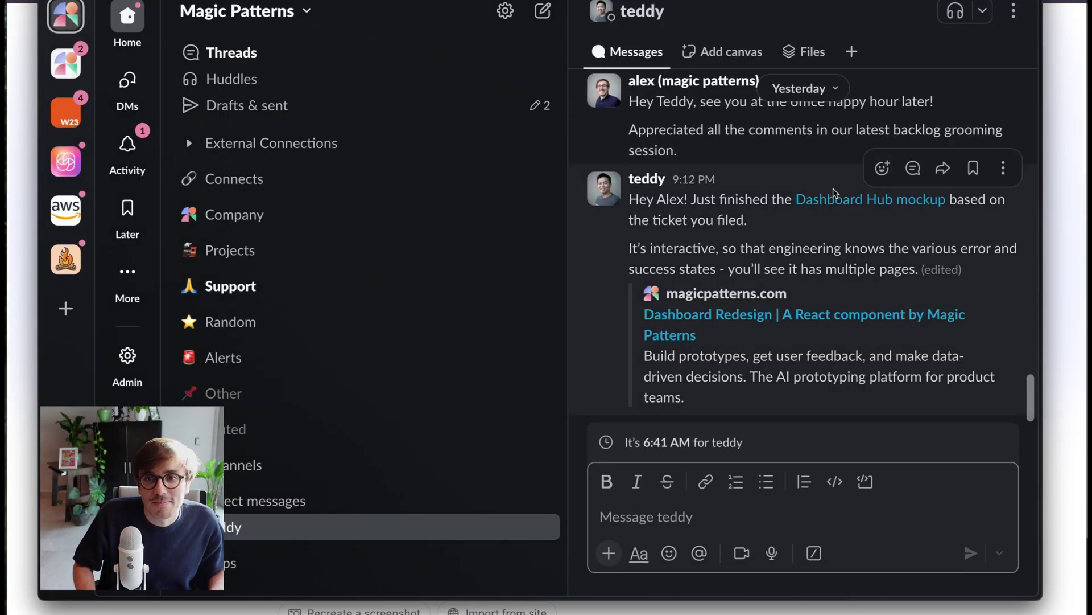
Open the Dashboard Hub mockup from Slack and check its sharing options
left_click(819, 201)
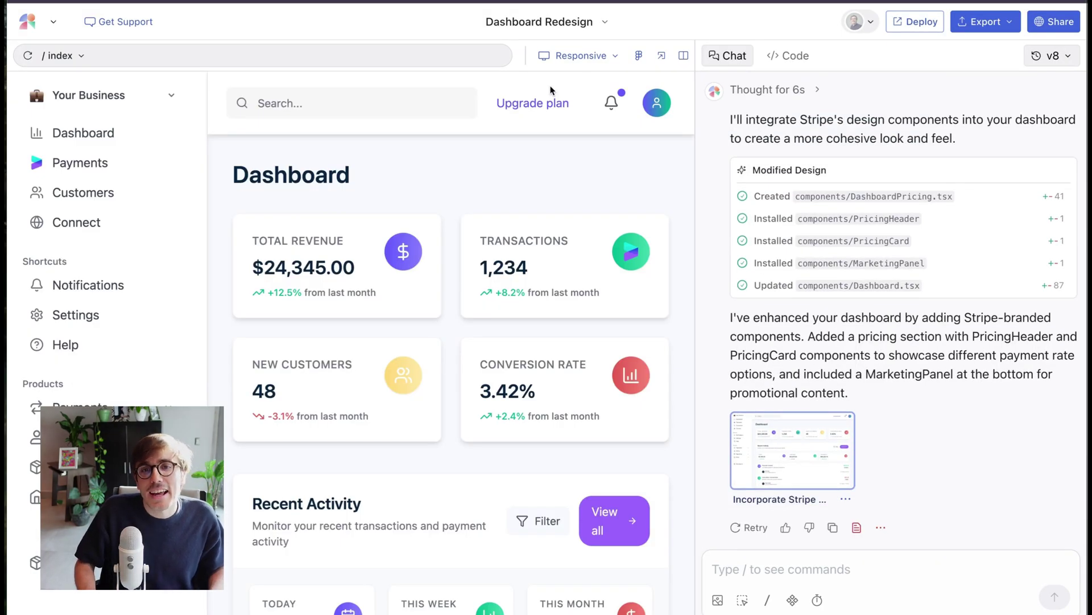
left_click(1054, 21)
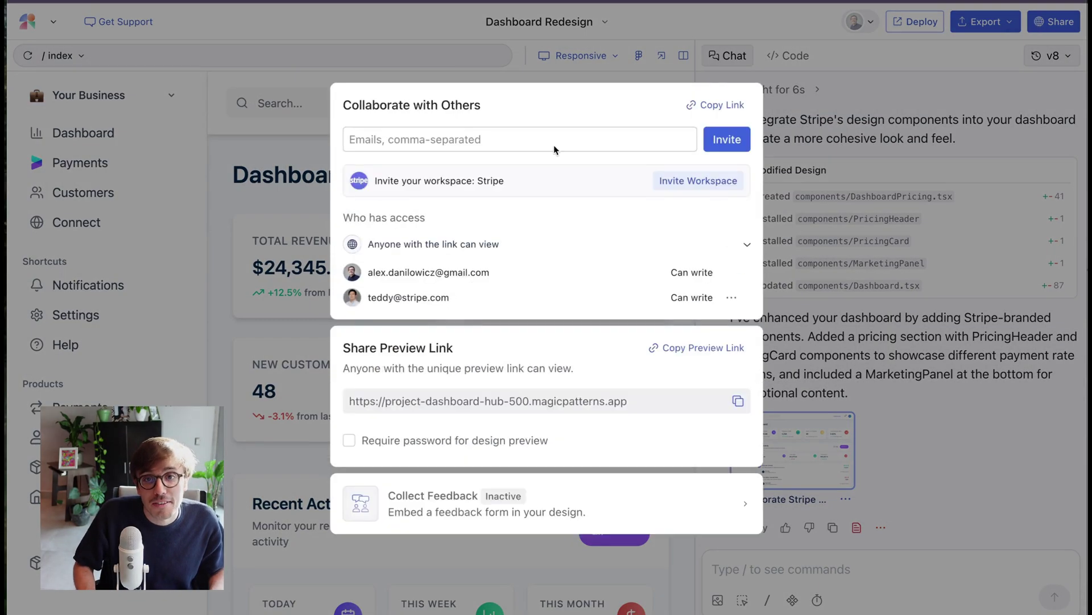
left_click(910, 55)
Review the mockup's export options, then open its deployment settings
left_click(969, 24)
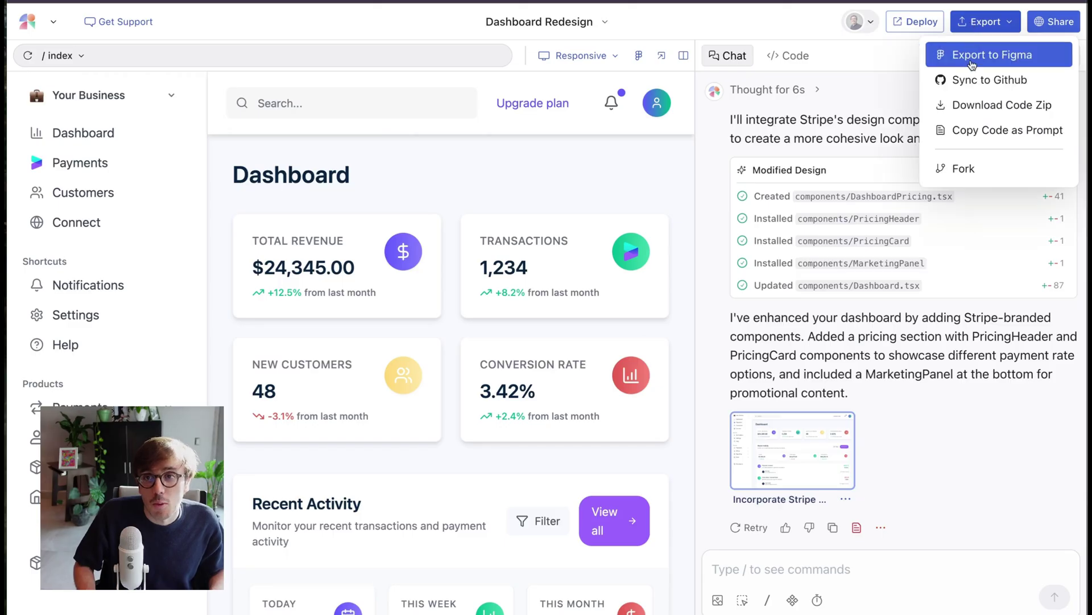
key("ctrl+plus")
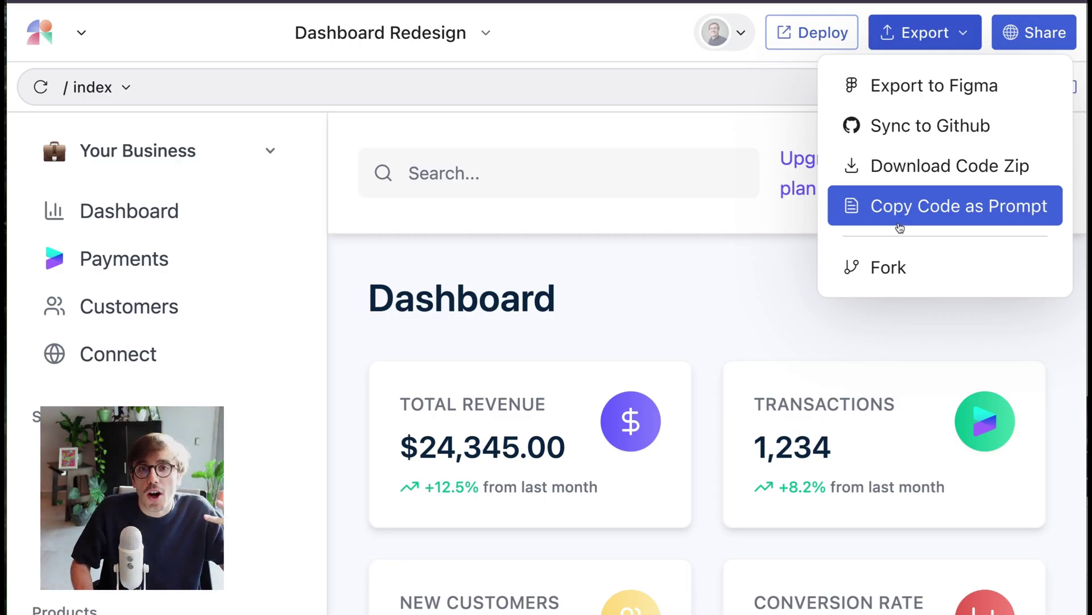
left_click(797, 34)
left_click(802, 33)
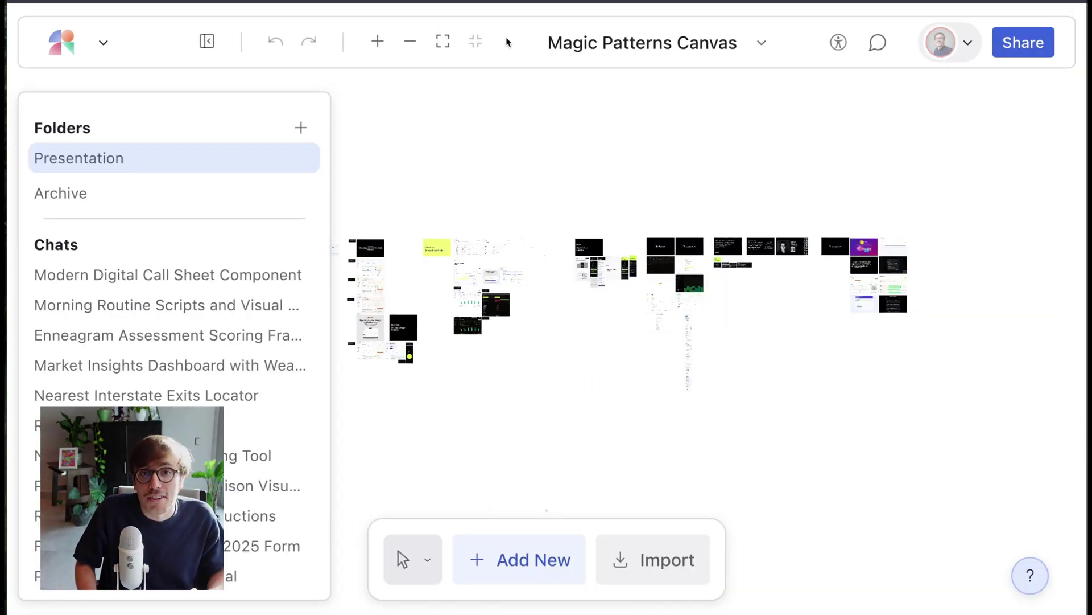
Switch to the Magic Patterns home window via Mission Control and open the account menu
key("ctrl+Up")
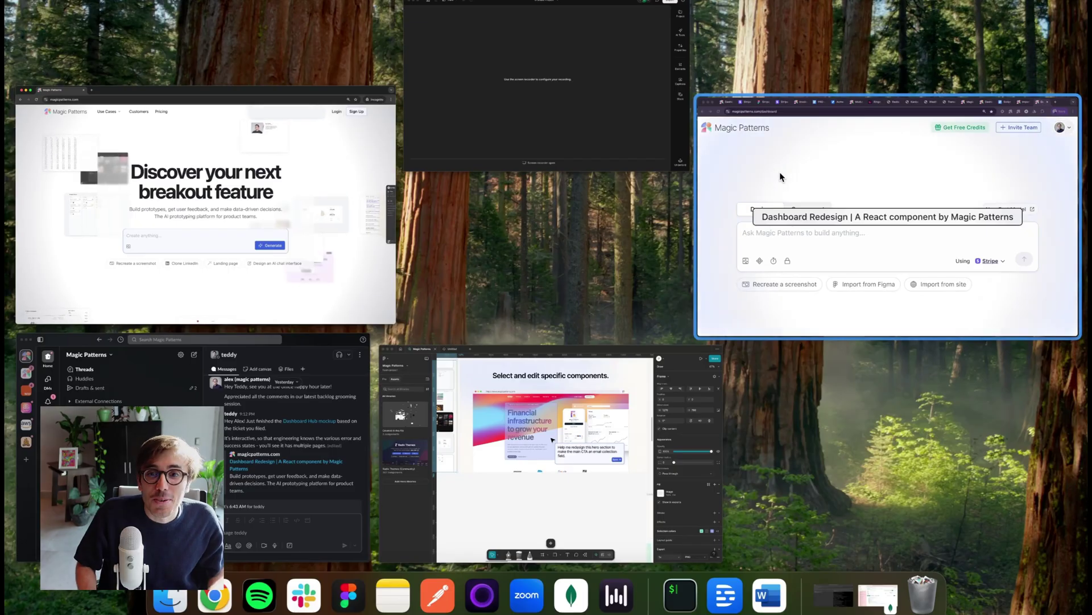
left_click(779, 172)
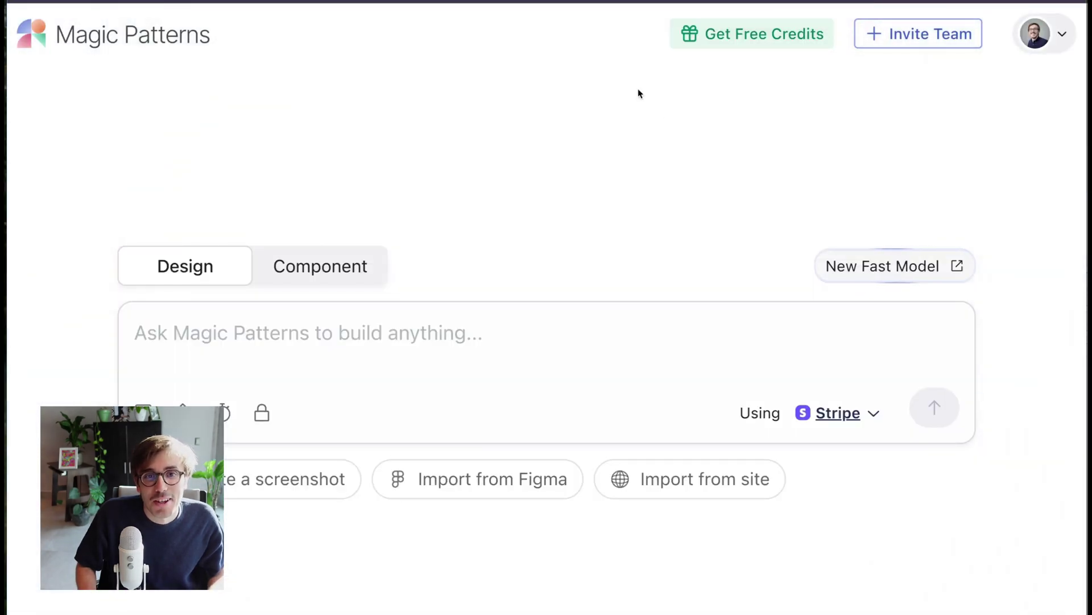
left_click(1032, 42)
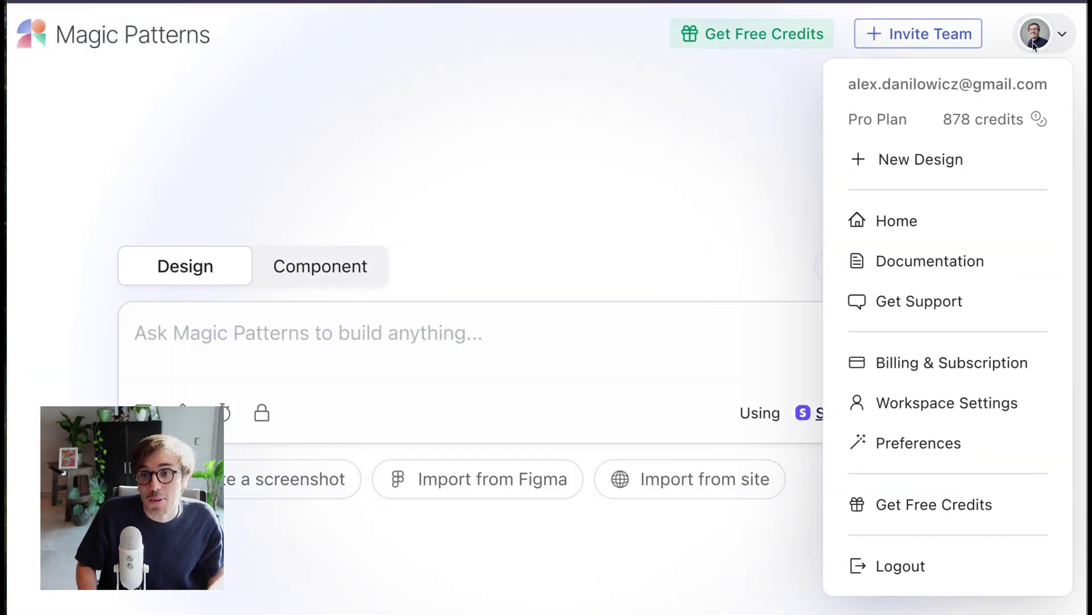
Open Documentation from the account menu and zoom the browser out to view the Welcome page
left_click(886, 261)
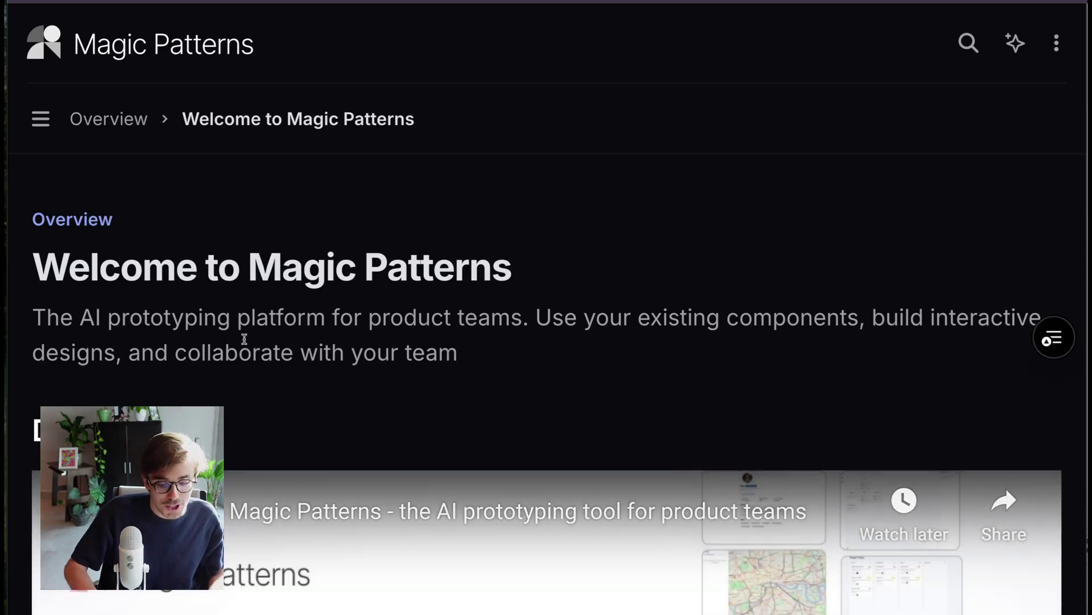
key("super+minus")
key("super+minus")
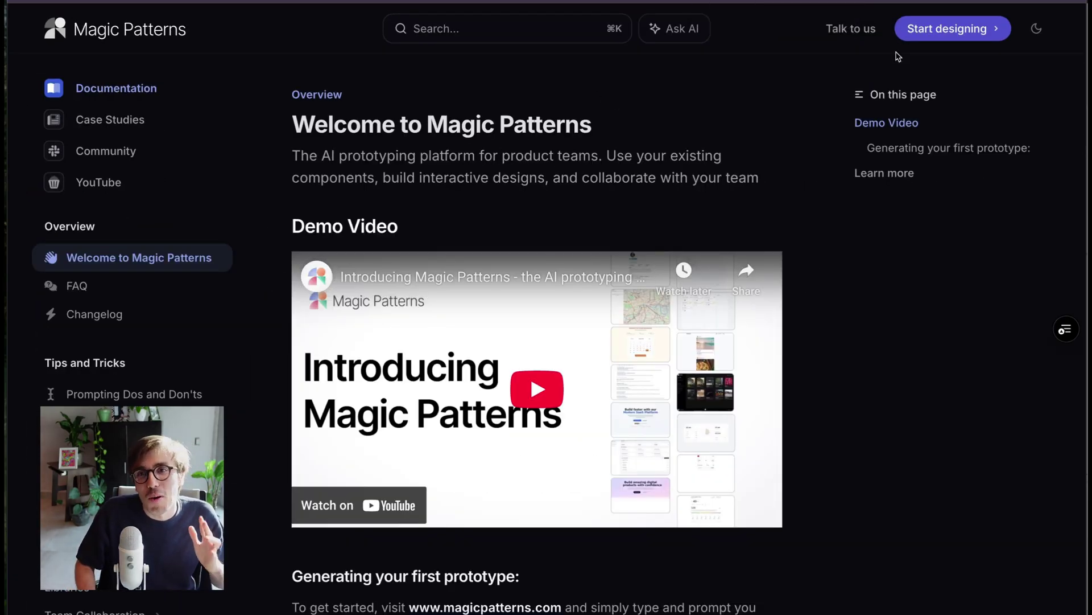